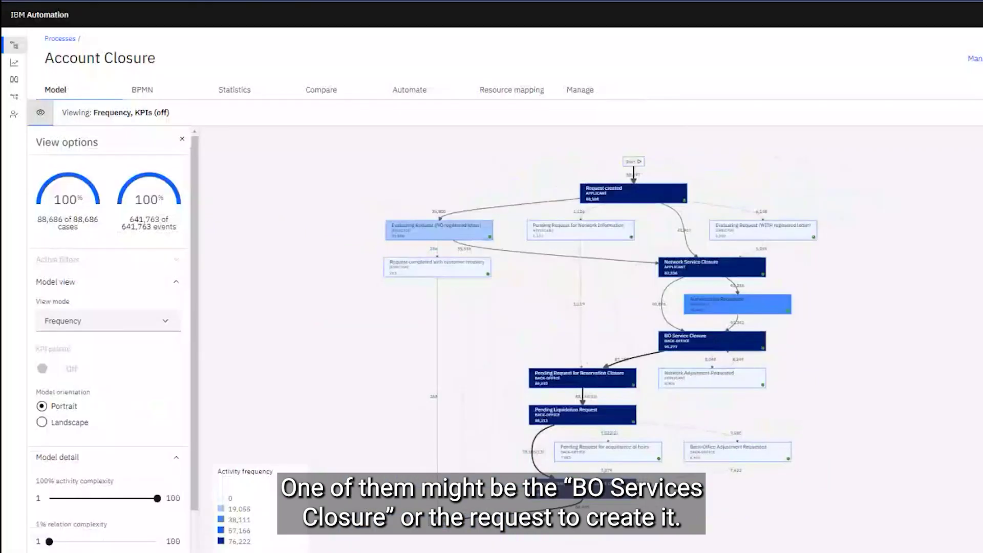
Cycle the Account Closure map's view mode through Rework and Duration, ending on Cost
click(93, 322)
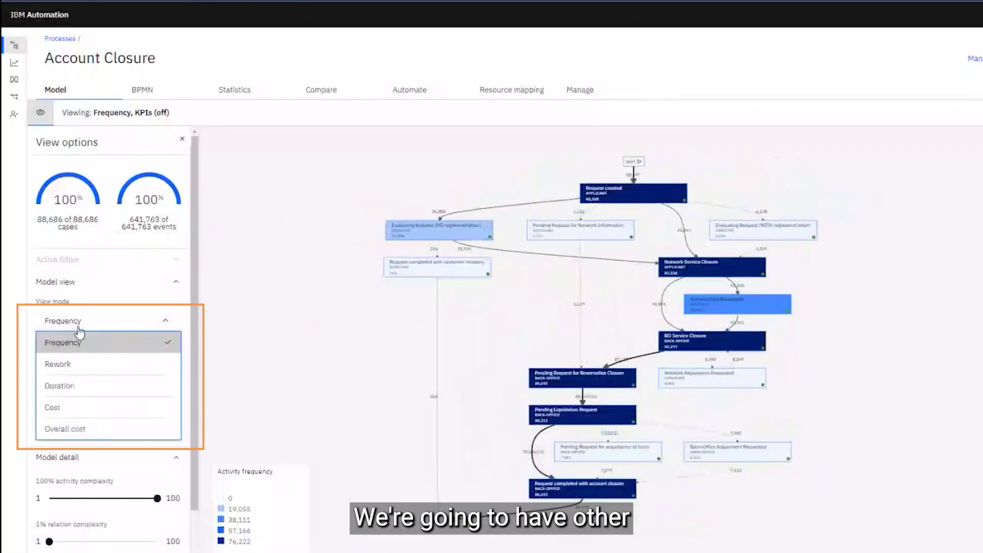
click(60, 372)
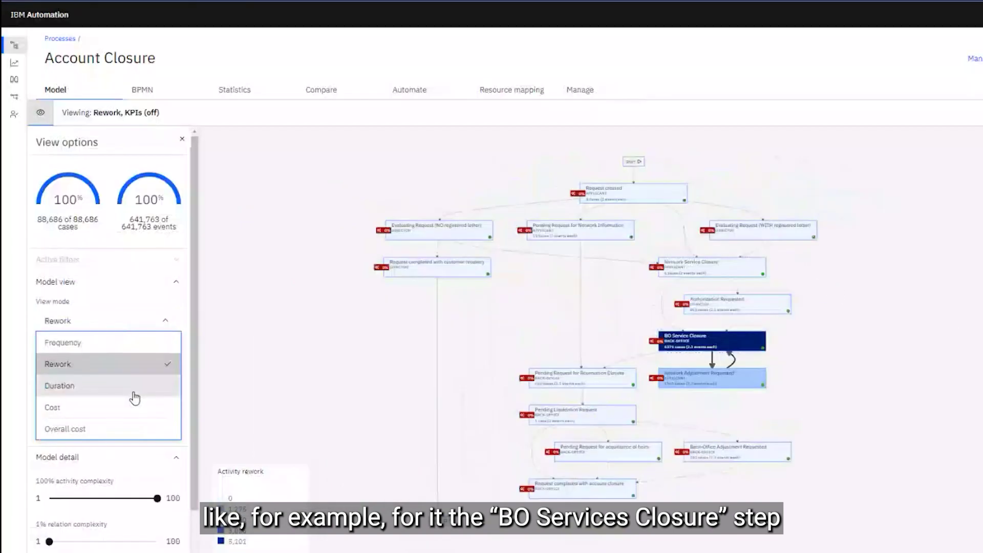
click(117, 388)
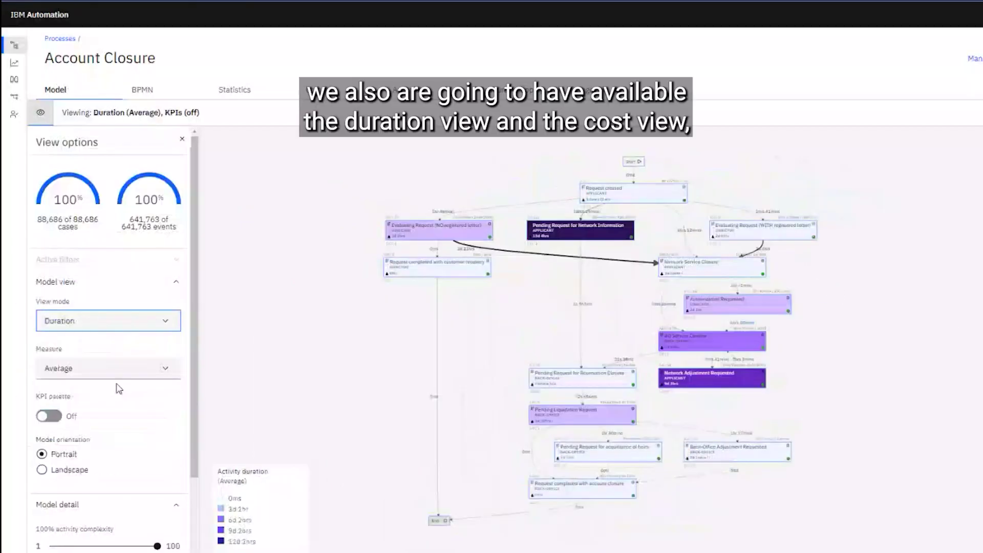
click(153, 321)
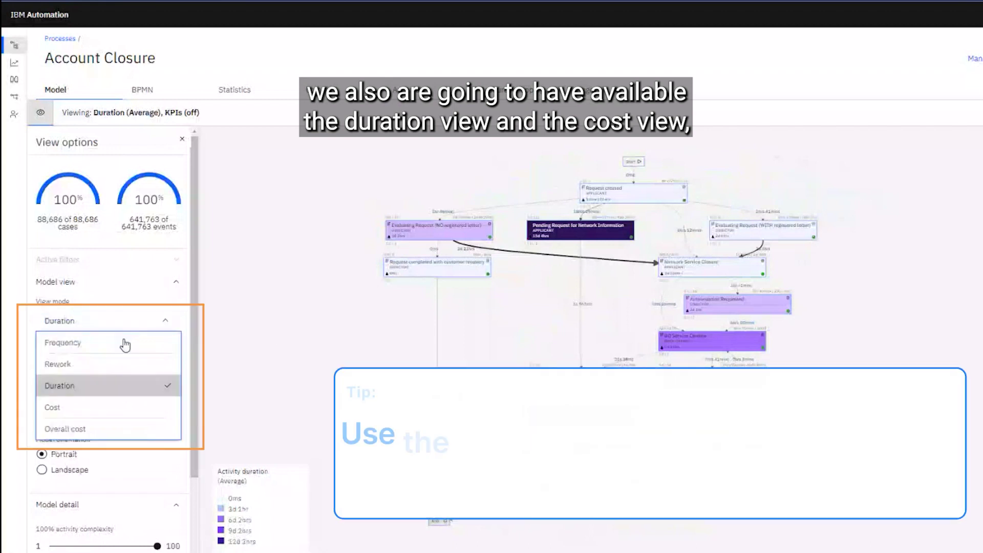
click(90, 408)
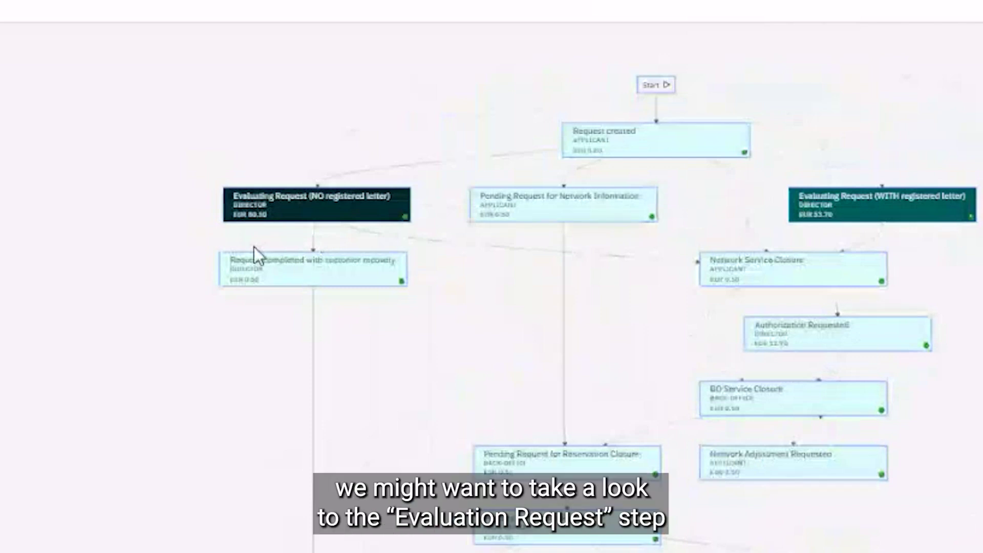
Select the Evaluating Request (NO registered letter) node, then deselect it
click(270, 220)
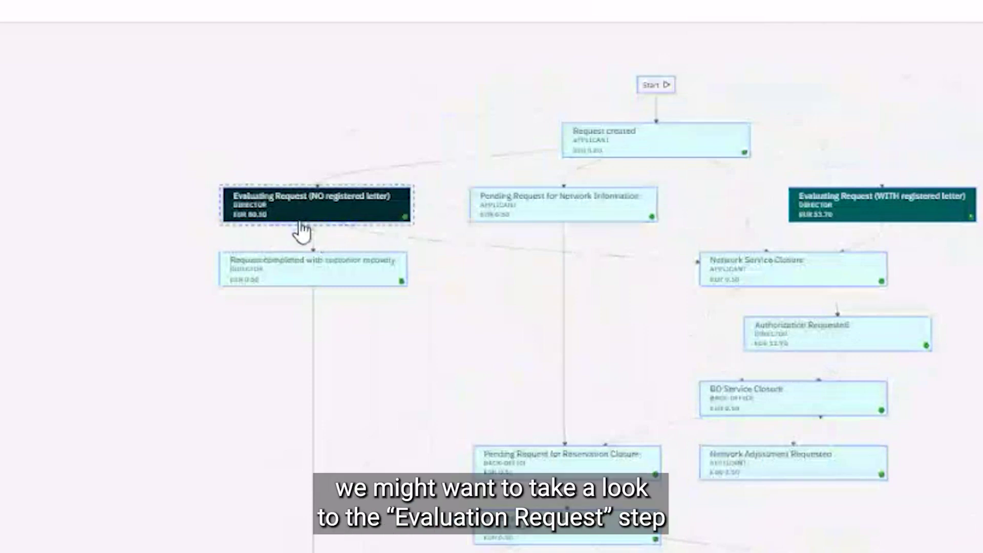
click(300, 233)
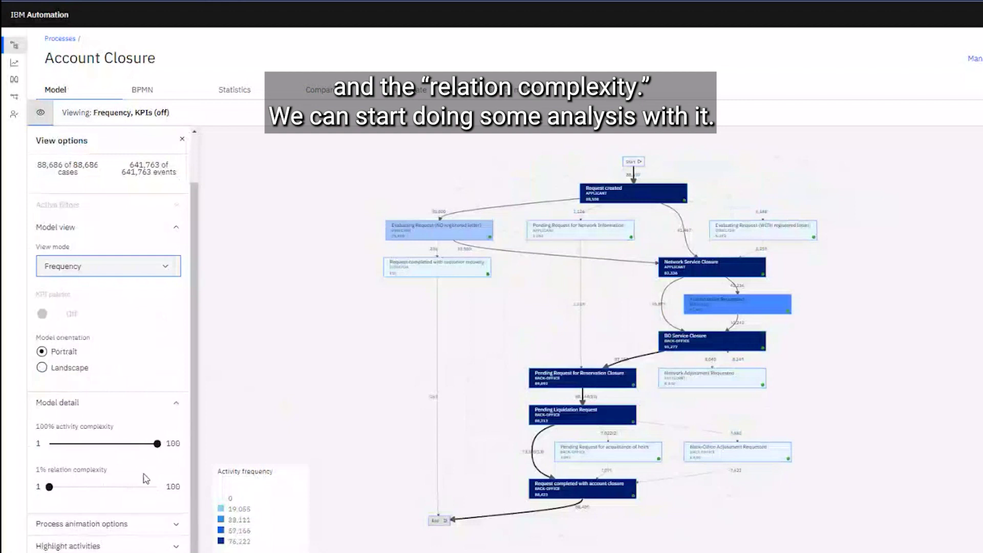
drag(158, 448, 71, 452)
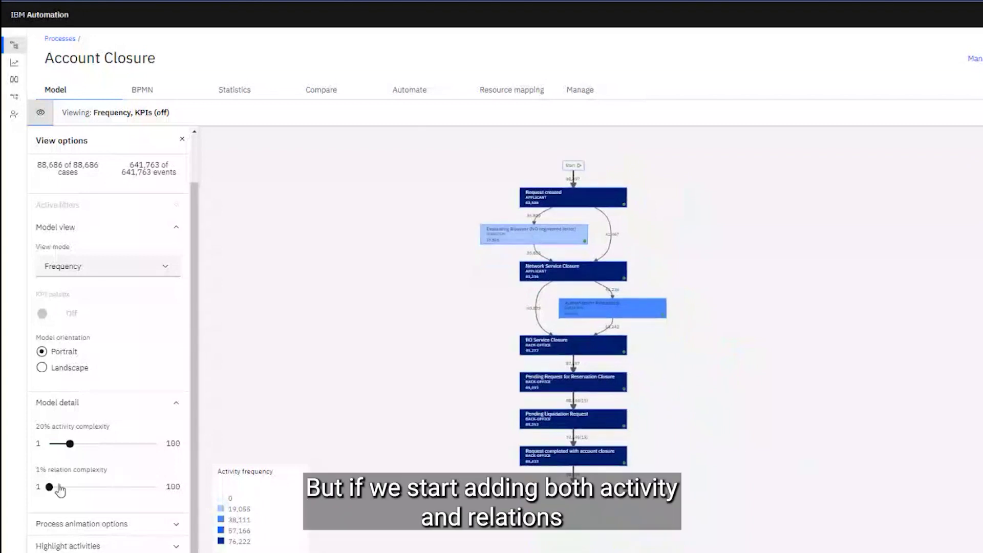
drag(71, 444, 102, 444)
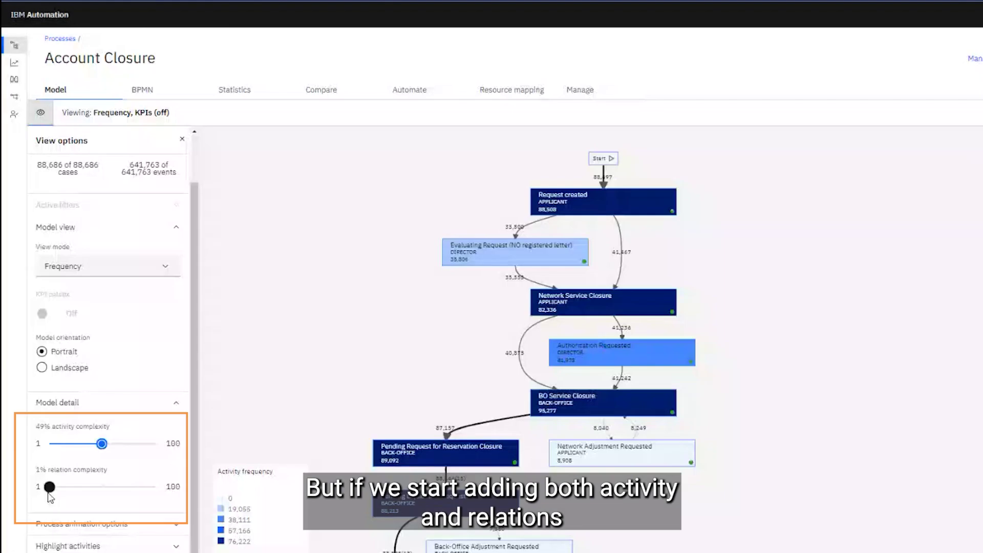
drag(49, 487, 111, 490)
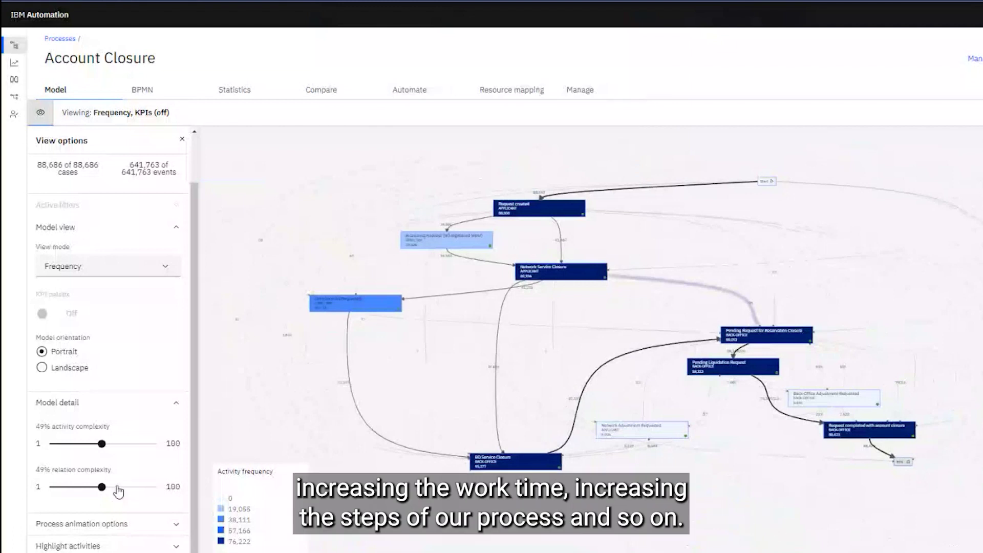
drag(101, 443, 173, 453)
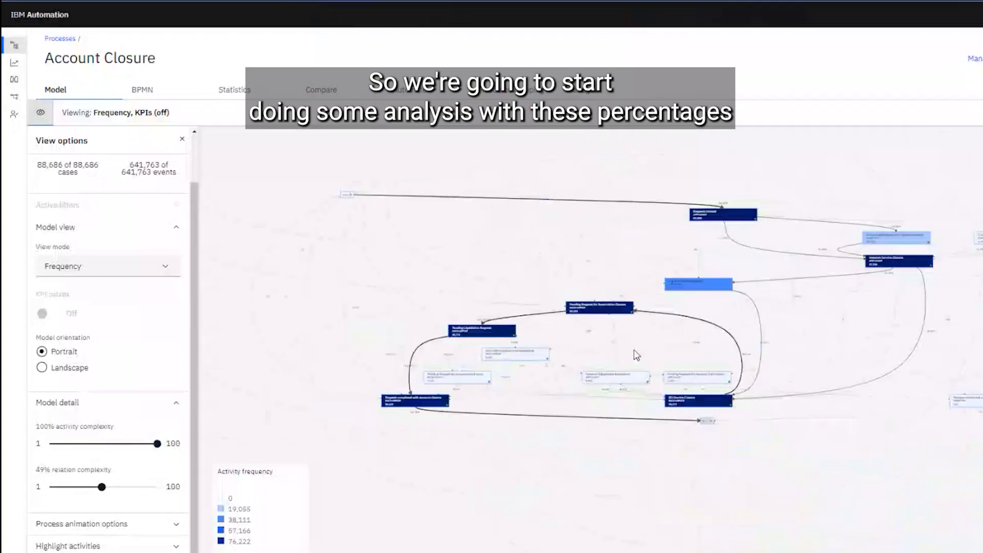
drag(101, 486, 30, 489)
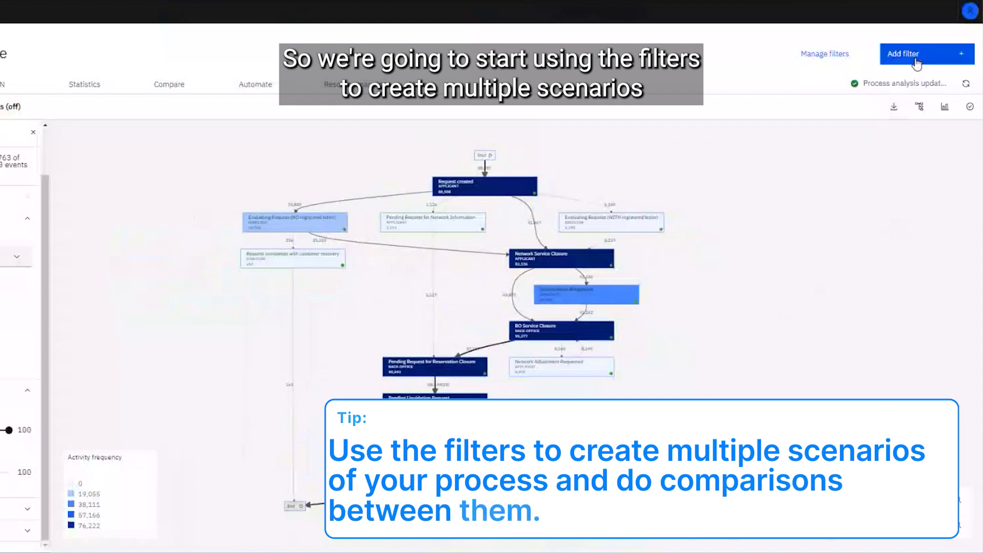
Add an Activity filter for Evaluating Request (WITH registered letter), narrowing the map to 6,292 cases
click(916, 61)
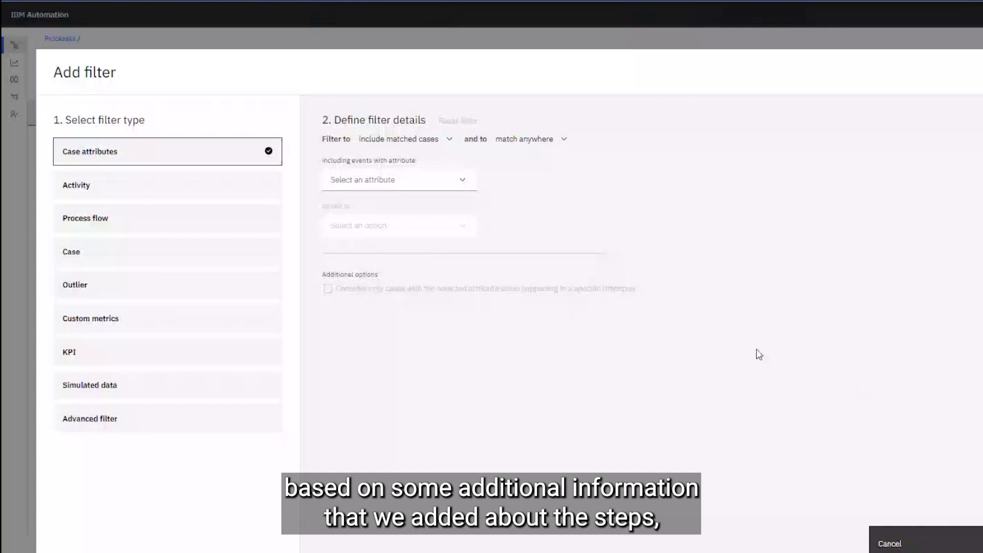
click(463, 181)
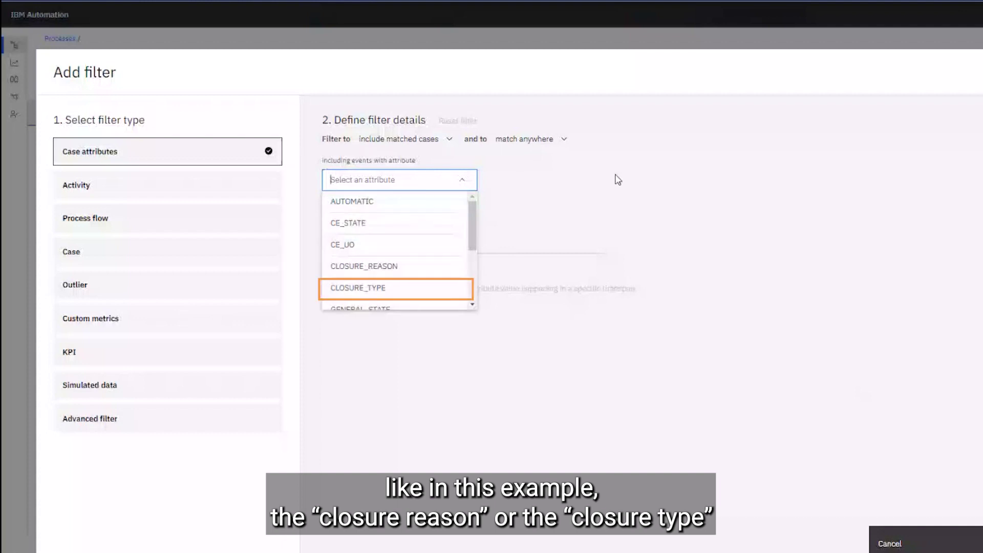
click(170, 191)
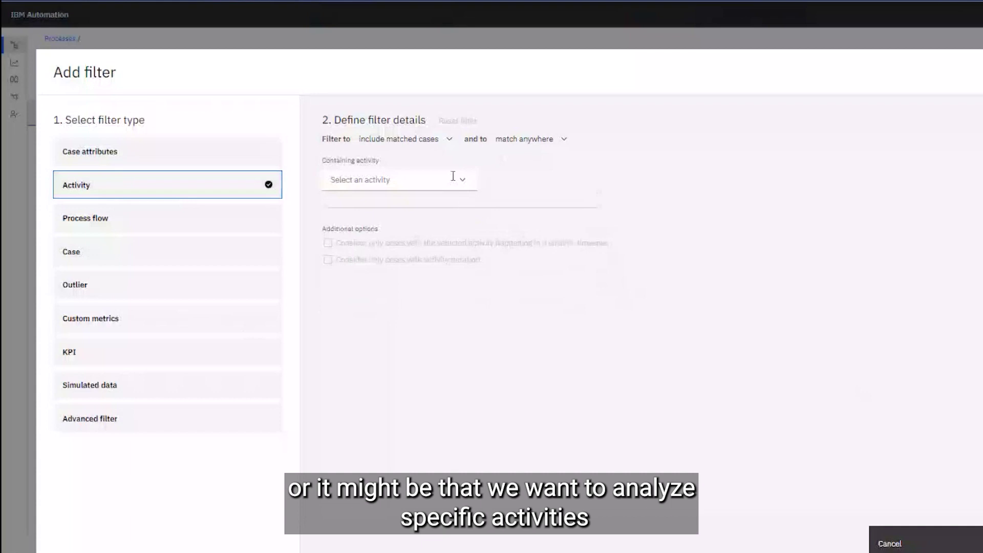
click(460, 179)
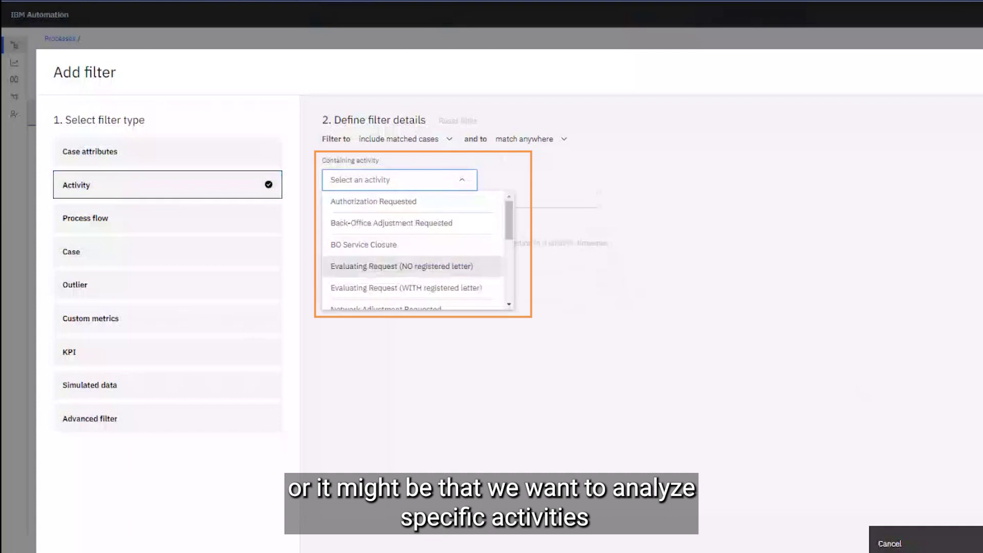
click(409, 288)
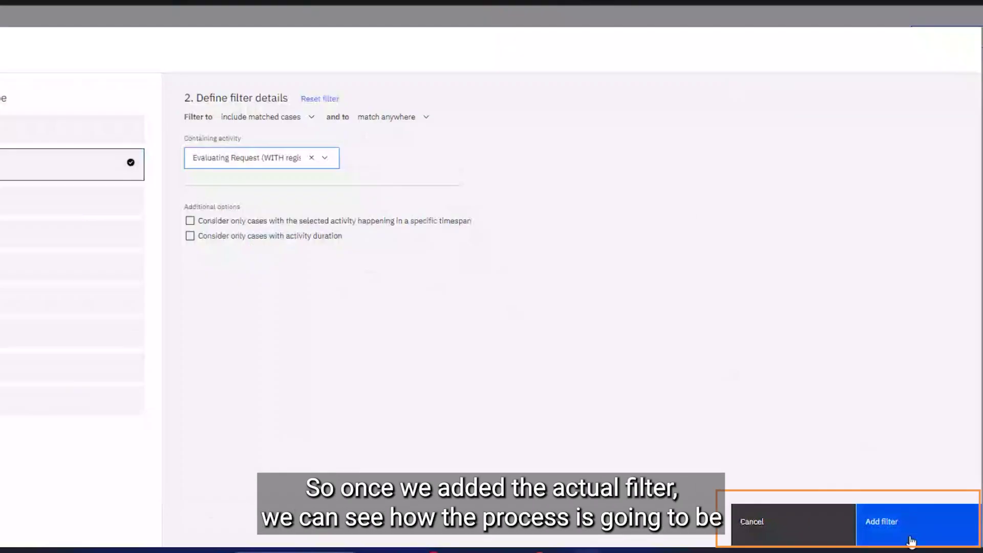
click(944, 542)
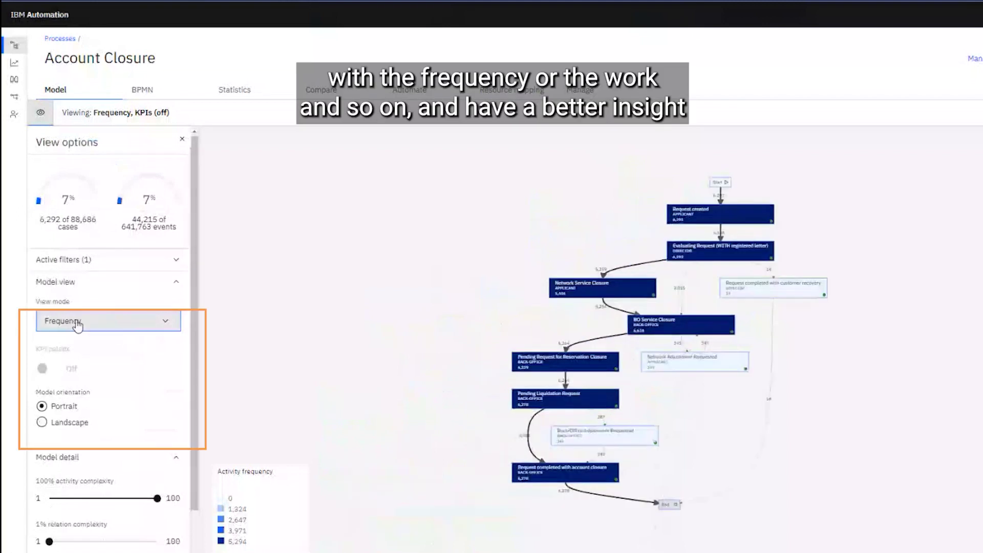
View the filtered map in Rework, return to Frequency, and remove the activity filter
click(83, 327)
click(74, 367)
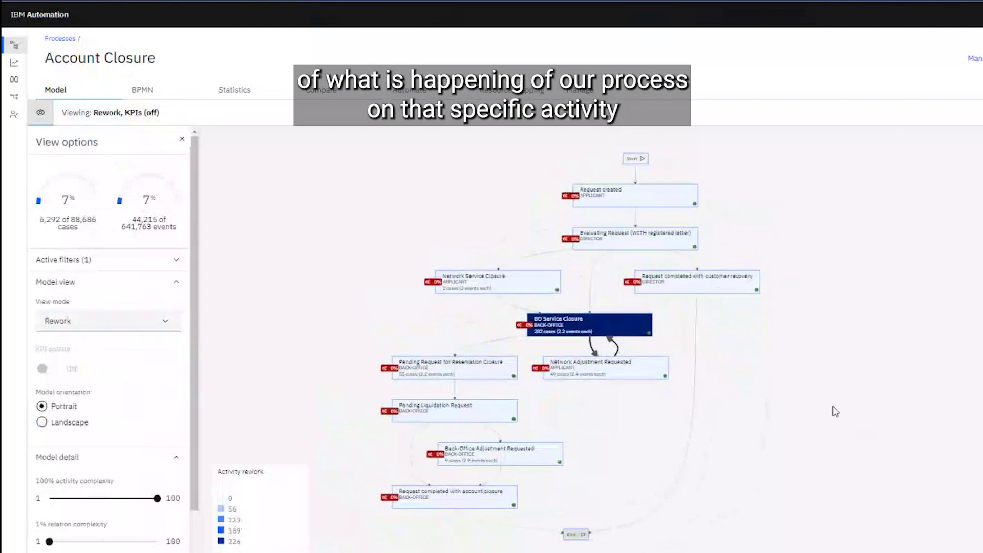
click(116, 328)
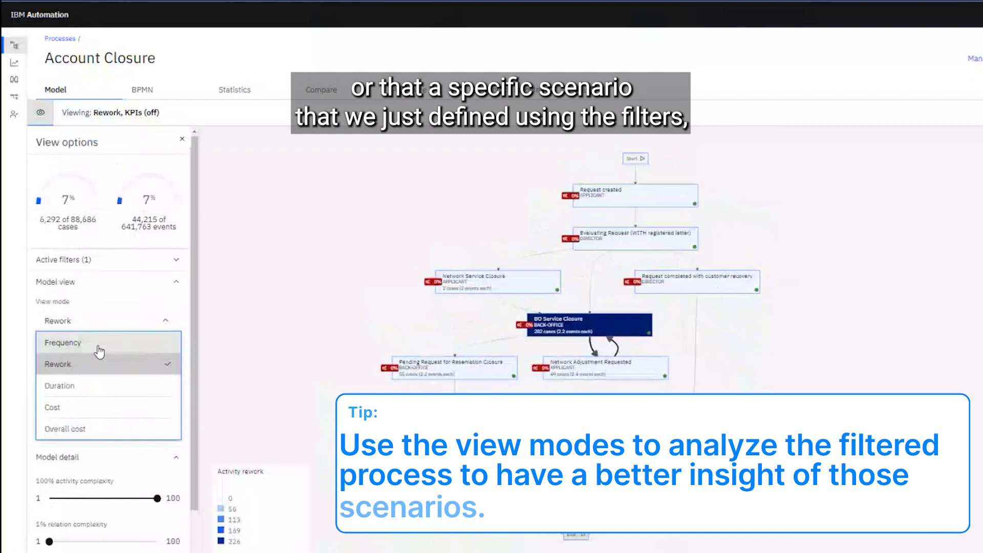
click(95, 343)
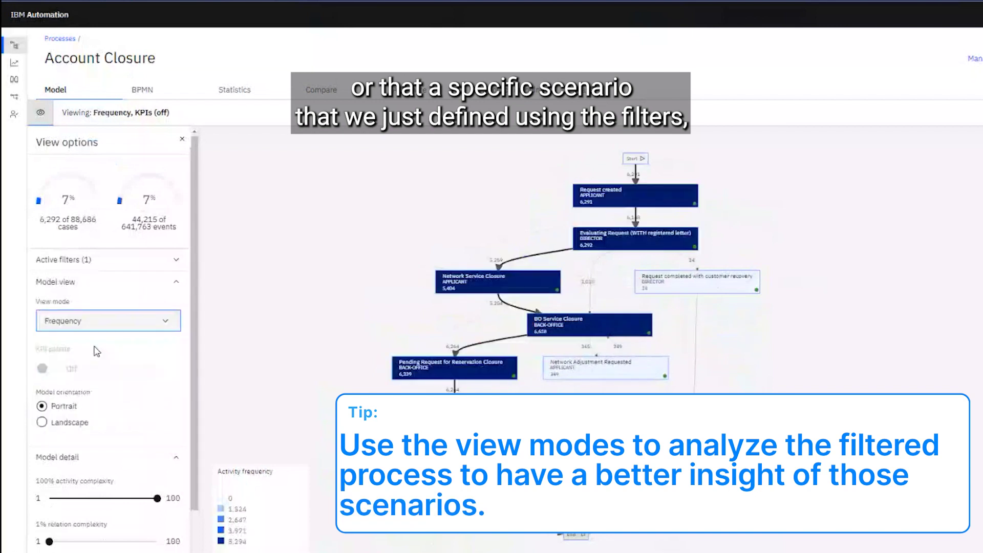
click(132, 261)
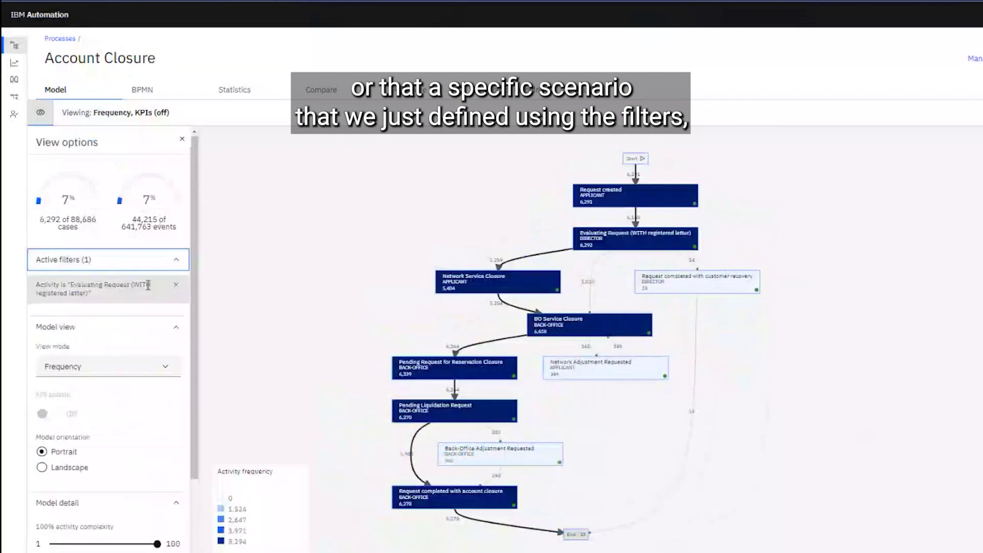
click(177, 284)
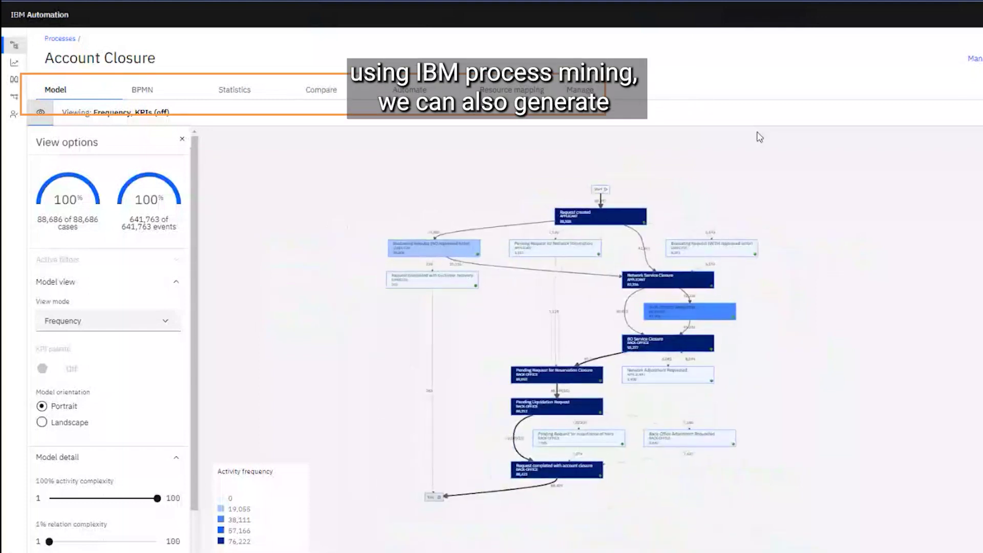
click(148, 94)
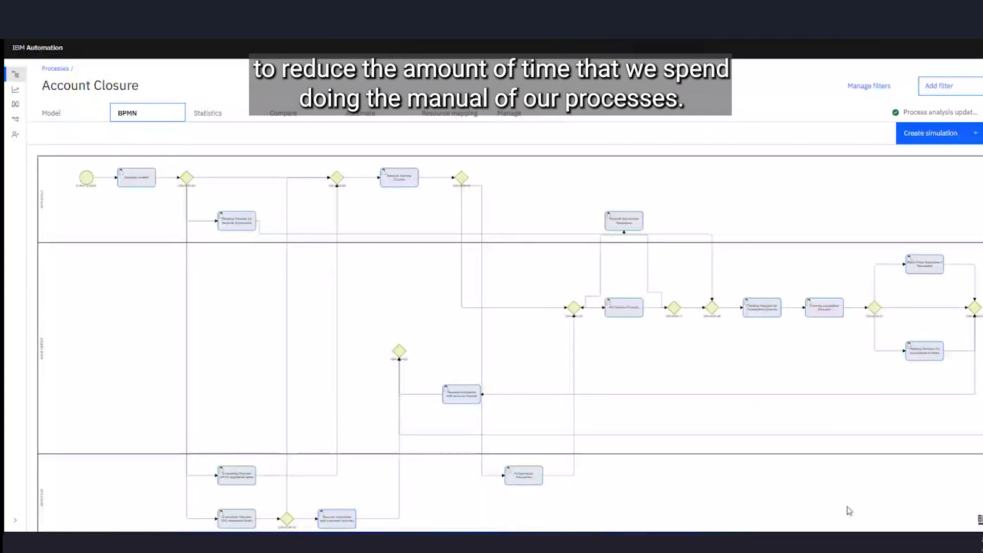
drag(659, 428, 628, 421)
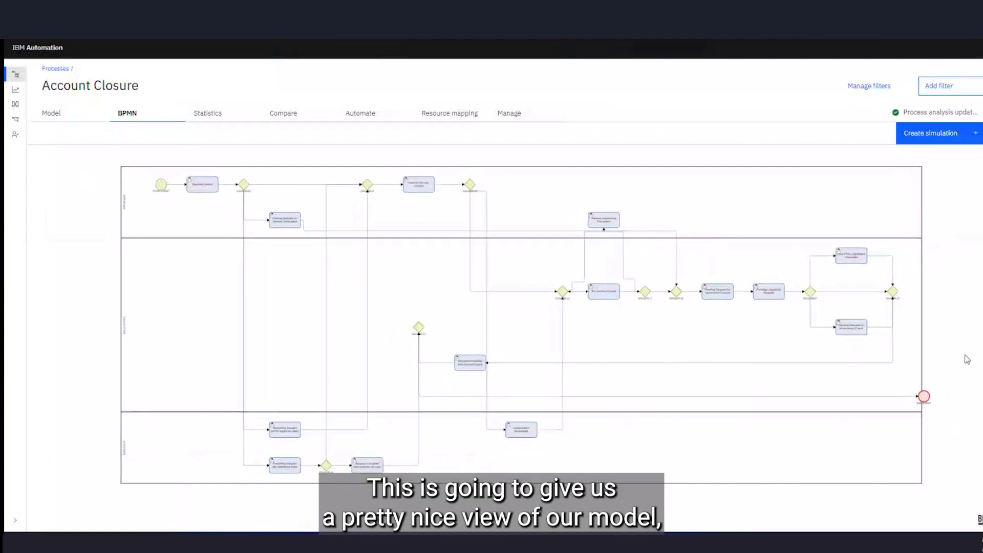
drag(965, 358, 951, 358)
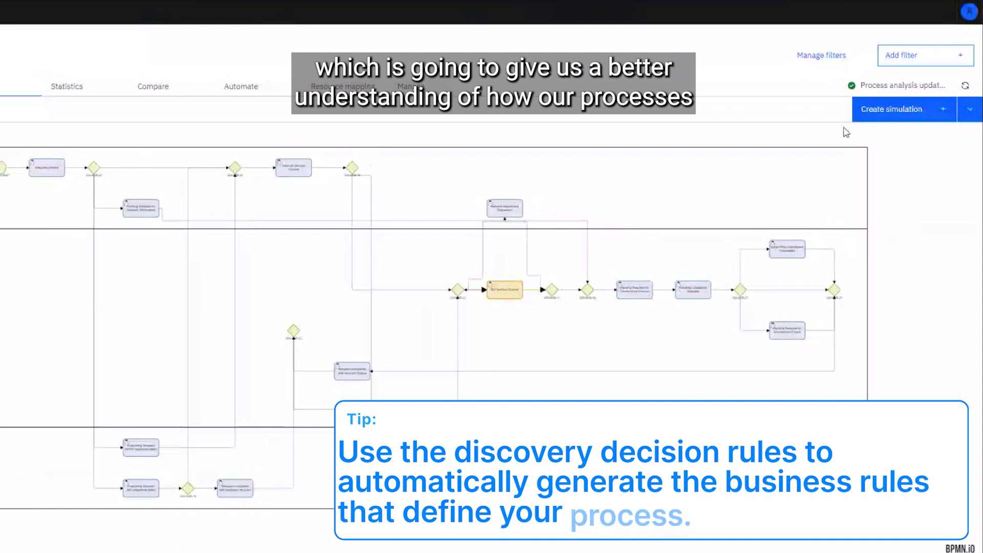
Run Discovery decision rules on the Account Closure BPMN and show the Rules overview
click(969, 109)
click(901, 135)
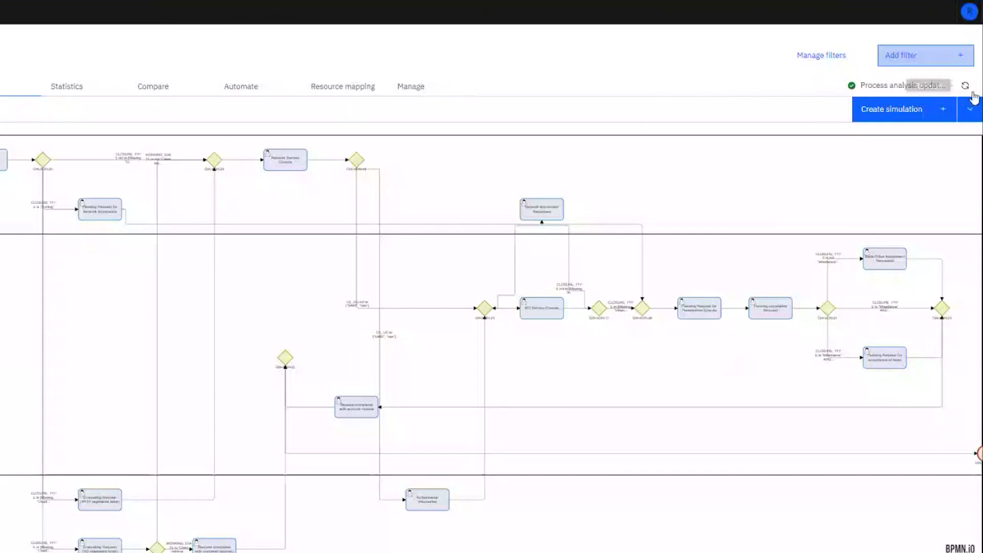
click(972, 107)
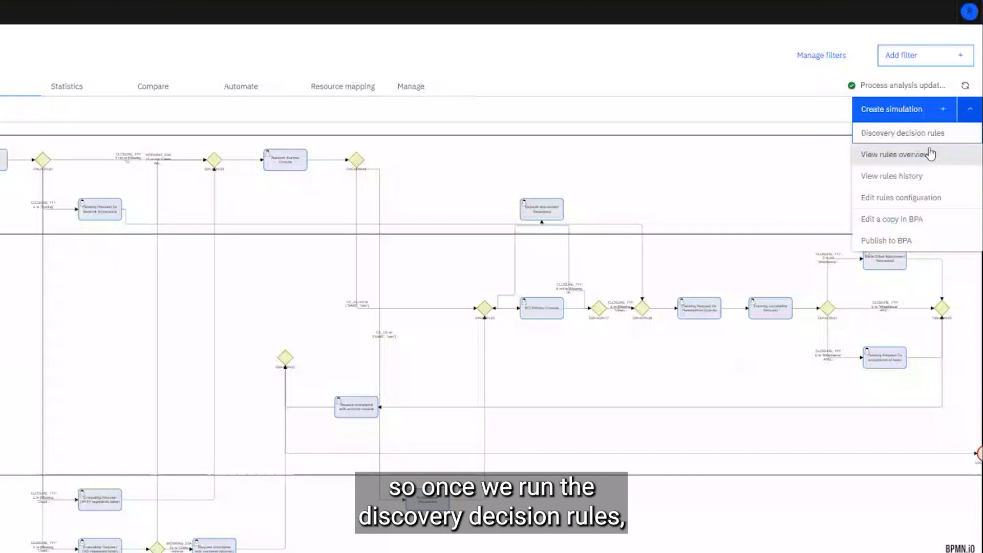
click(905, 154)
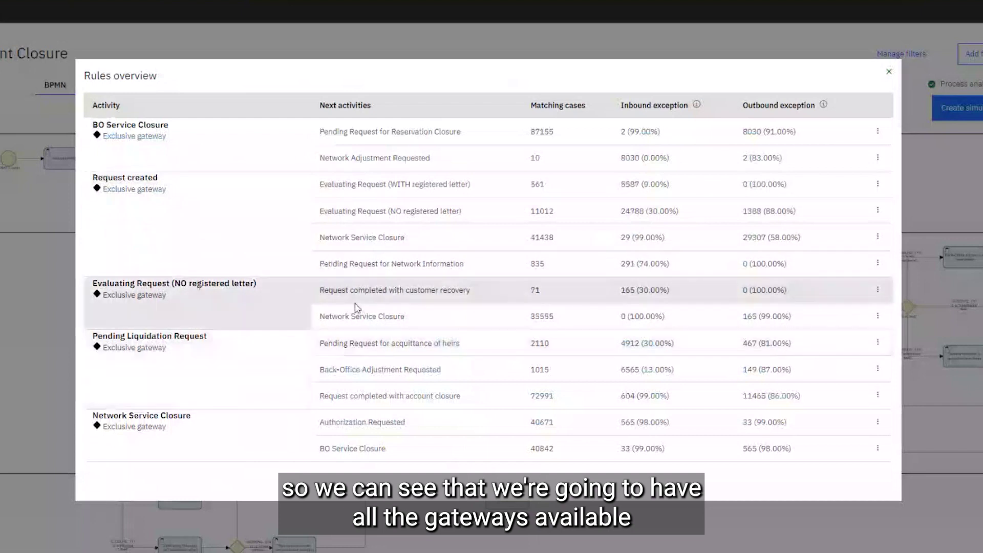
Inspect gateway conditions for Evaluating Request (NO registered letter) and Request created, then close the dialog
click(878, 290)
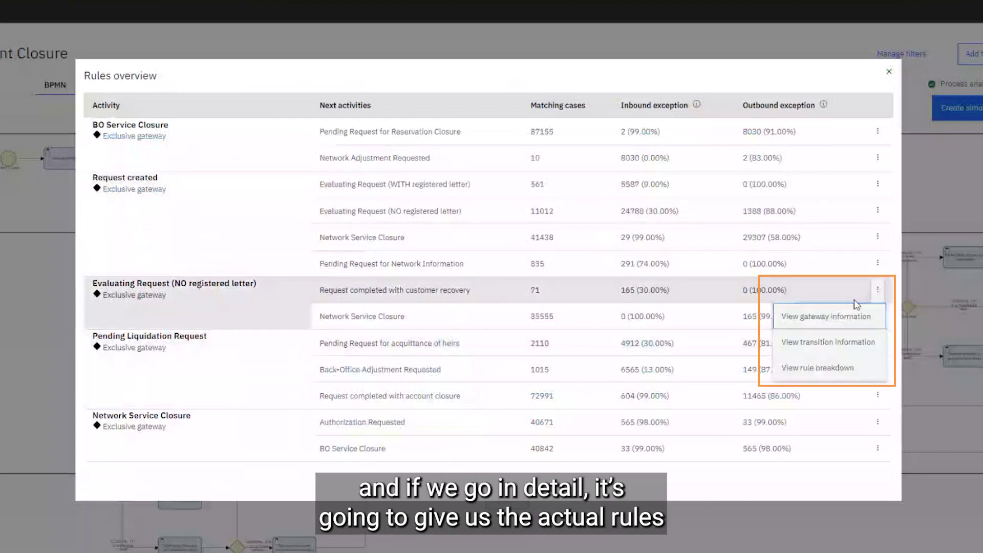
click(814, 316)
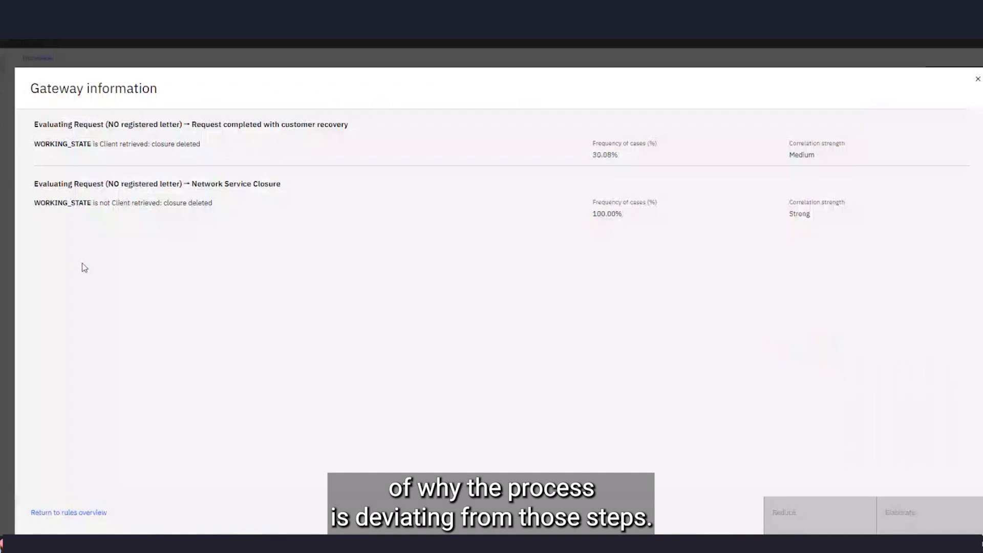
click(977, 91)
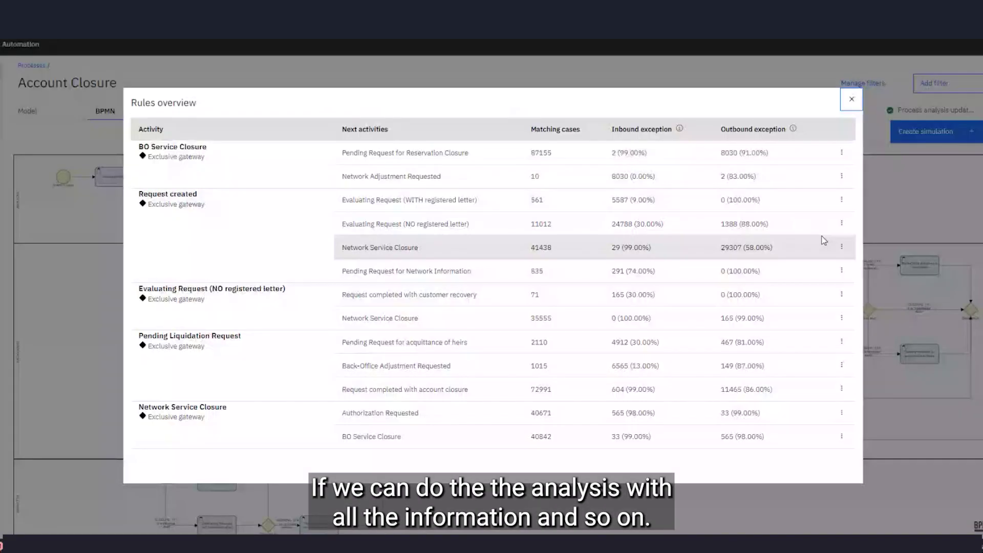
click(841, 200)
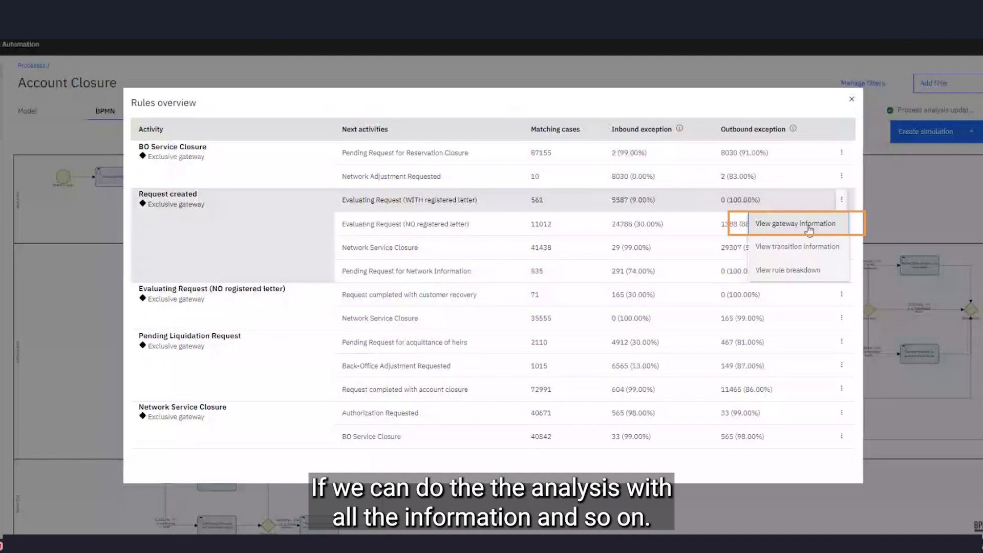
click(823, 223)
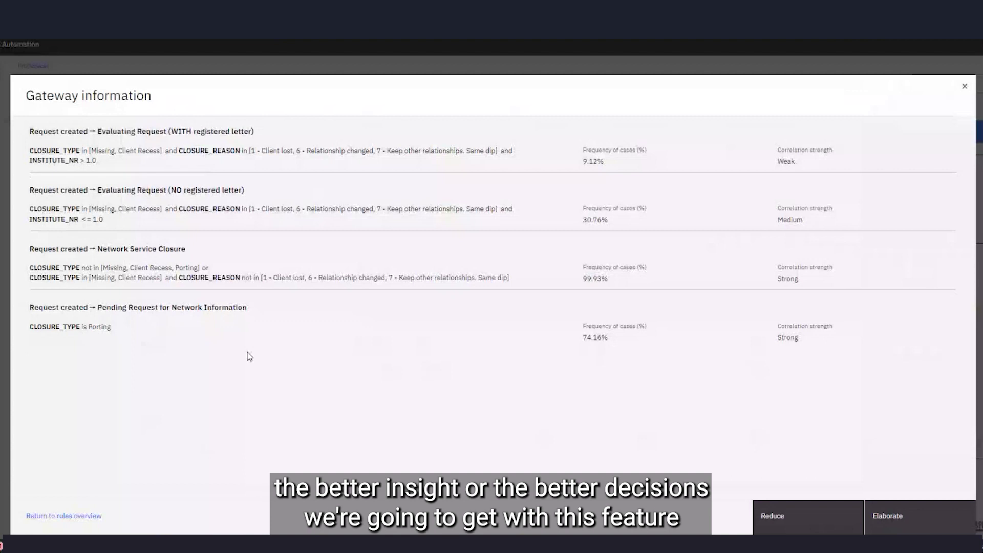
click(963, 88)
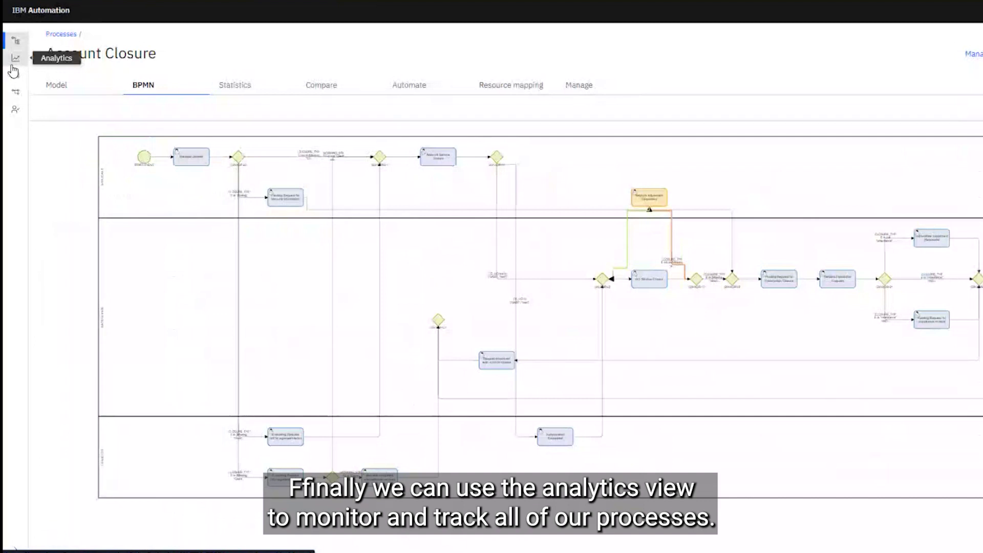
Open the Account Closure Analytics dashboard from the left navigation bar
click(12, 66)
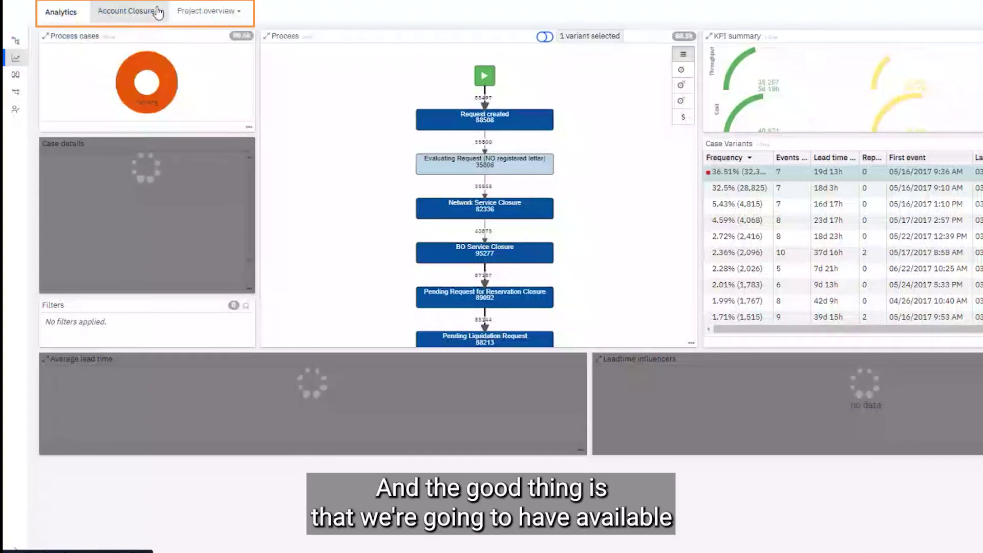
click(154, 14)
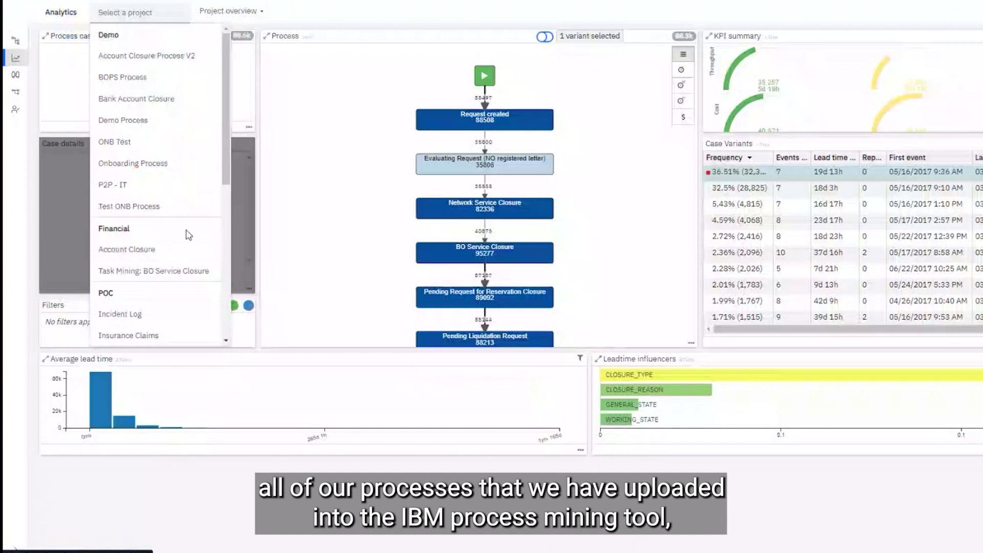
scroll(174, 226, down, 5)
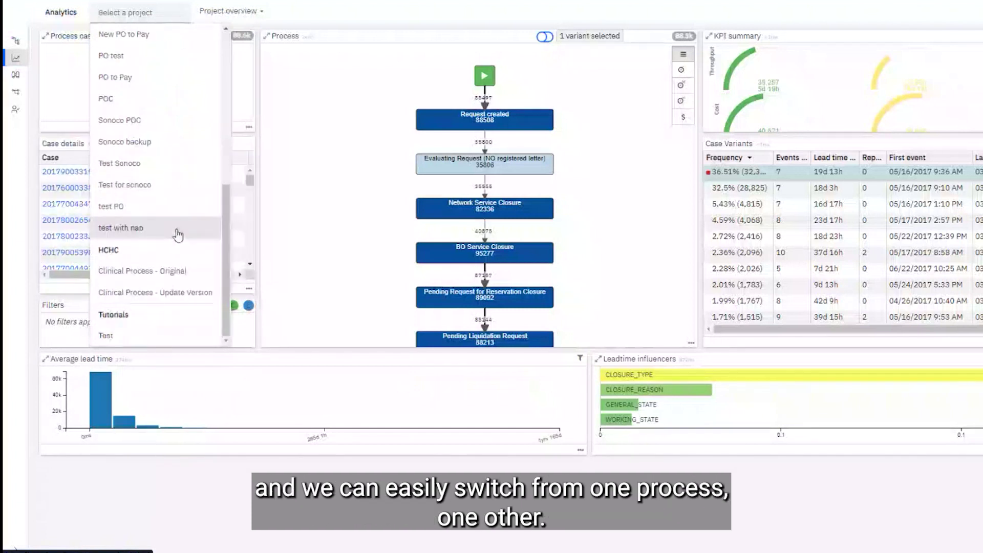
scroll(174, 225, up, 6)
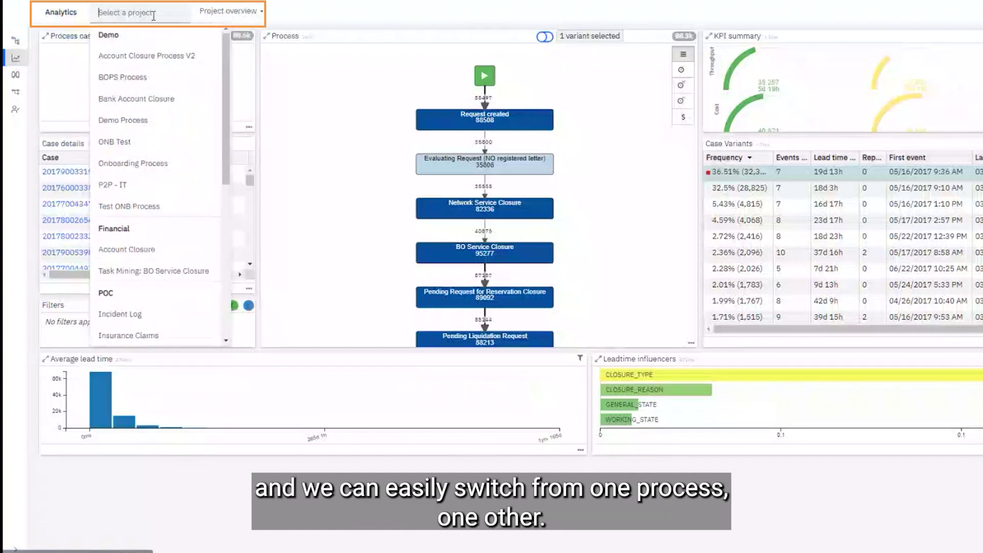
click(300, 19)
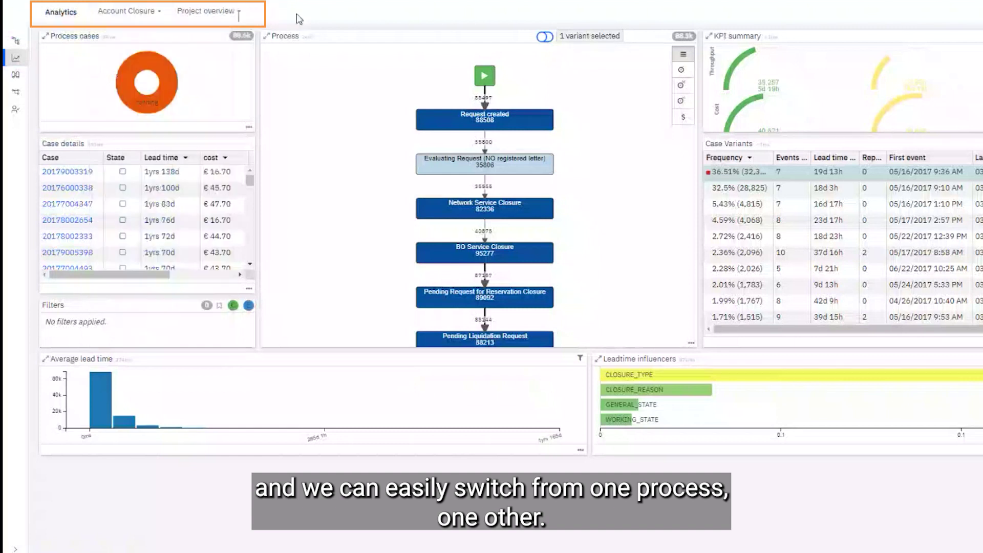
click(228, 14)
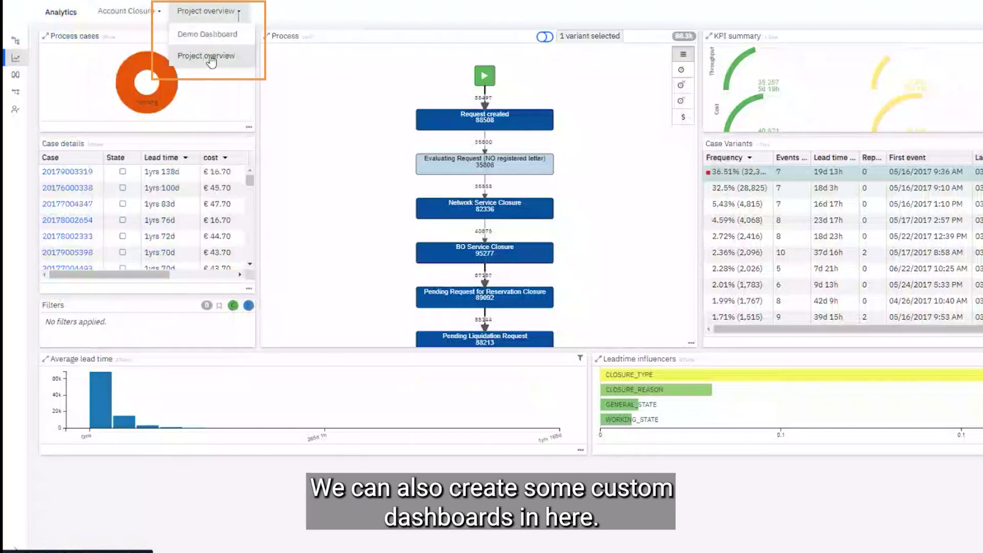
click(237, 11)
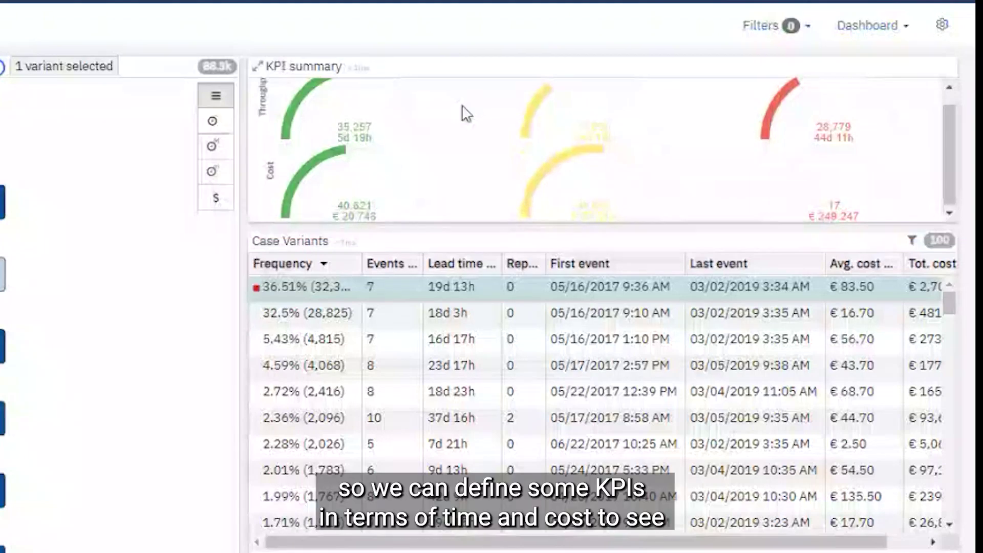
Review the KPI summary and Case Variants panels, then break Leadtime influencers down by CLOSURE_TYPE
scroll(464, 110, up, 1)
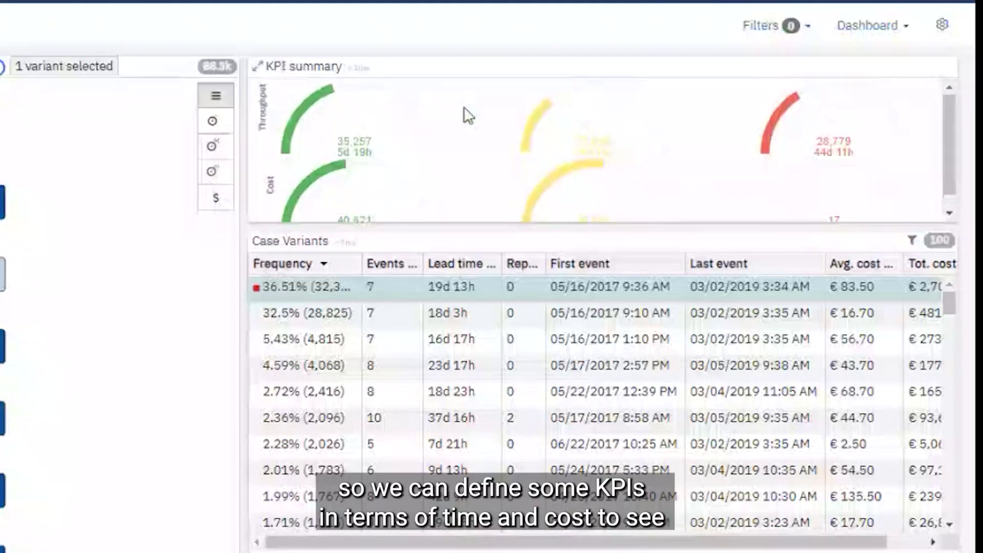
scroll(466, 115, down, 1)
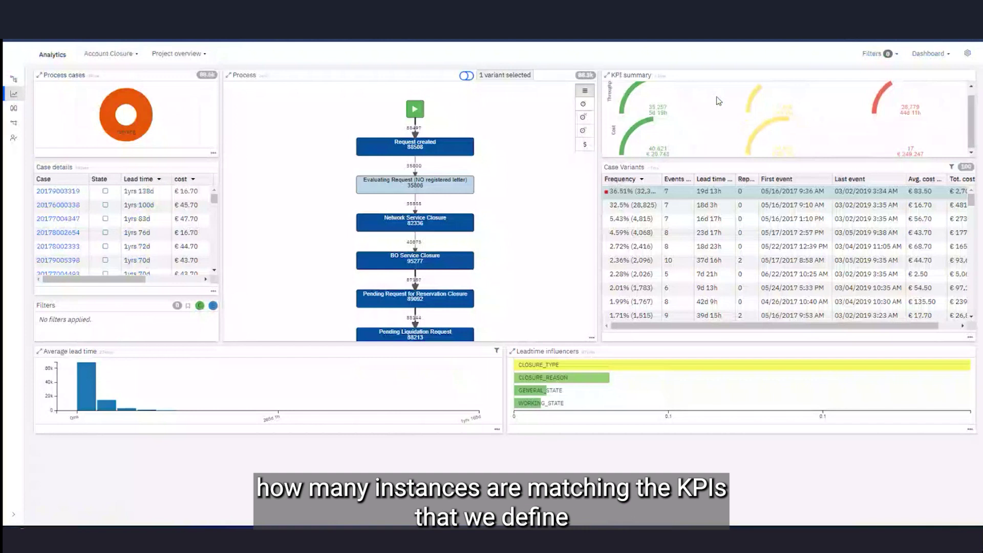
scroll(719, 101, up, 1)
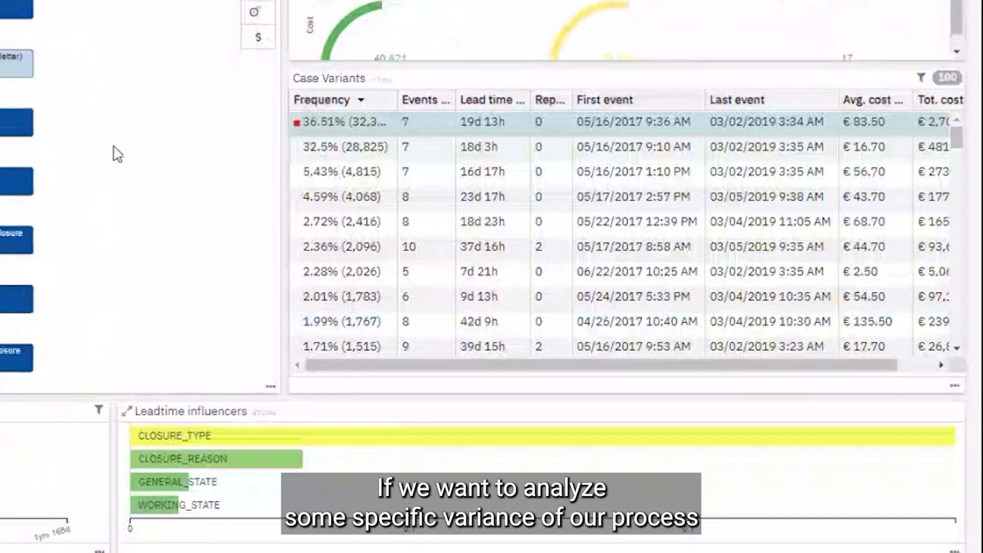
scroll(589, 225, down, 2)
scroll(614, 236, up, 2)
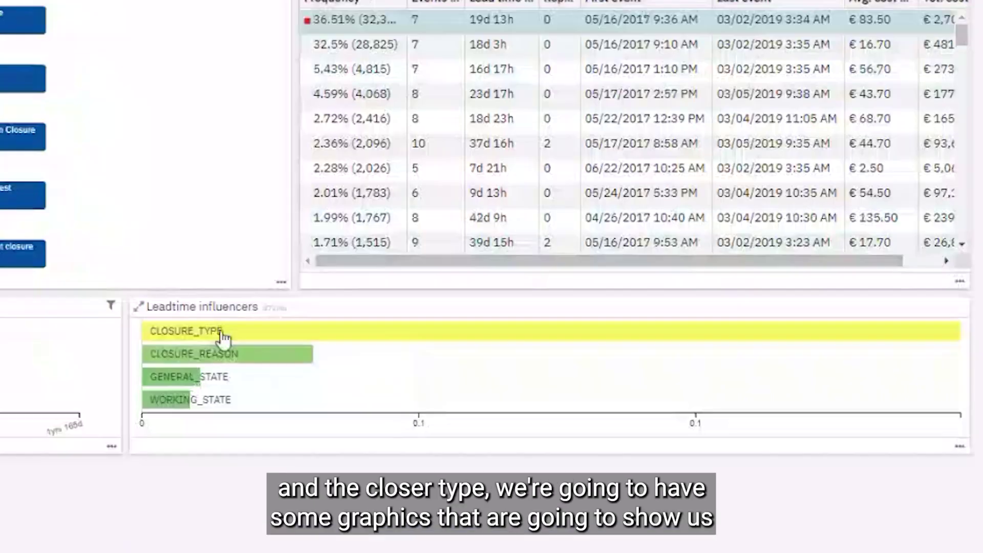
click(557, 364)
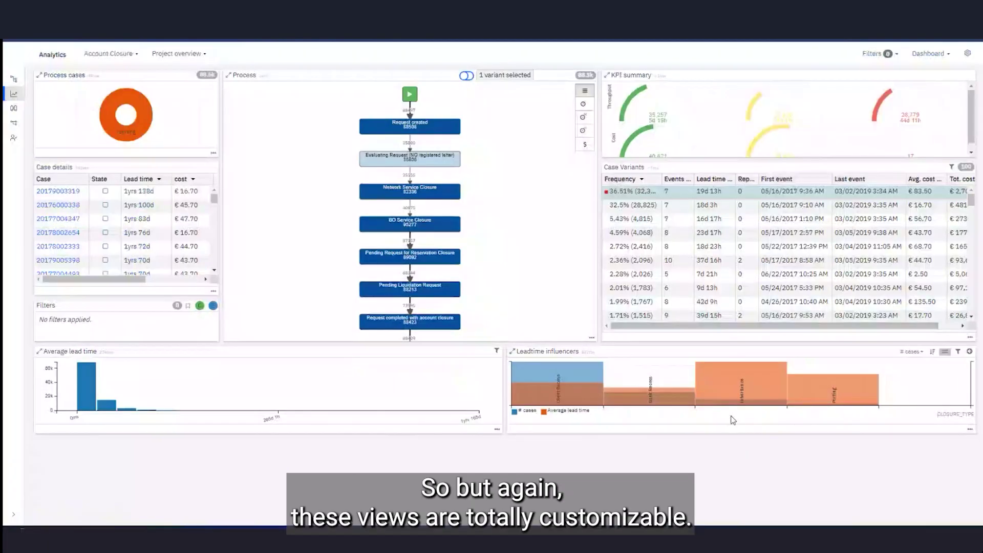
Switch from Project overview to the Demo Dashboard with its closure-reason and distribution charts
click(199, 53)
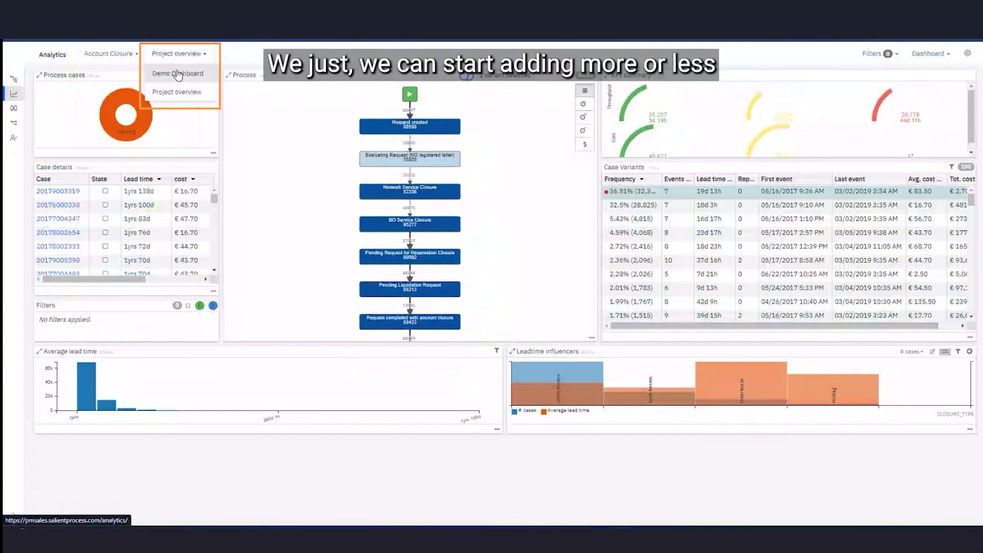
click(179, 73)
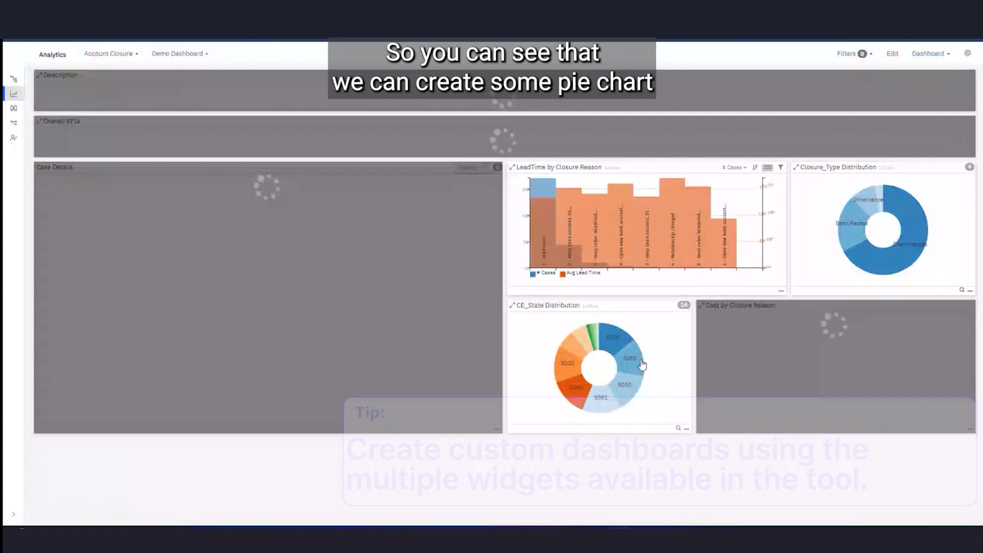
mouse_move(887, 212)
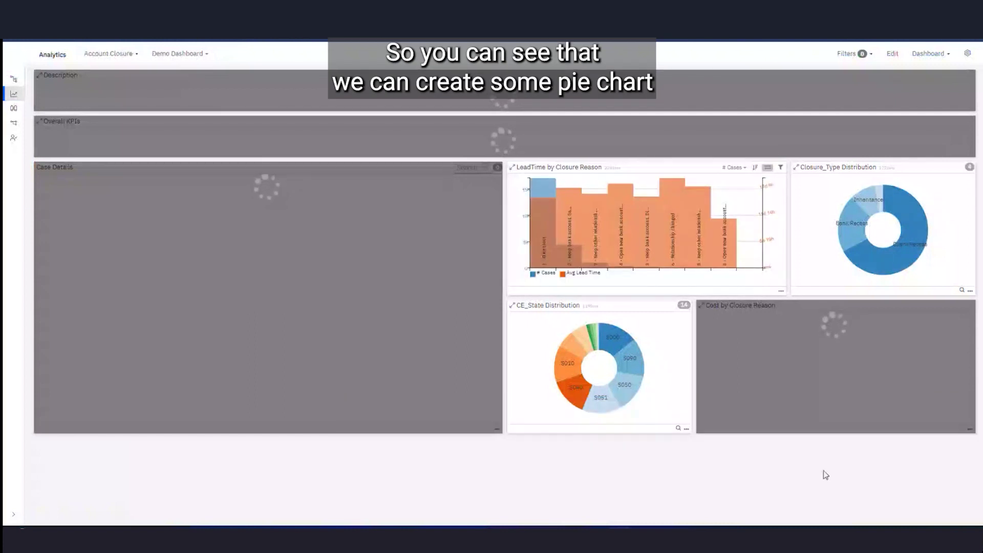